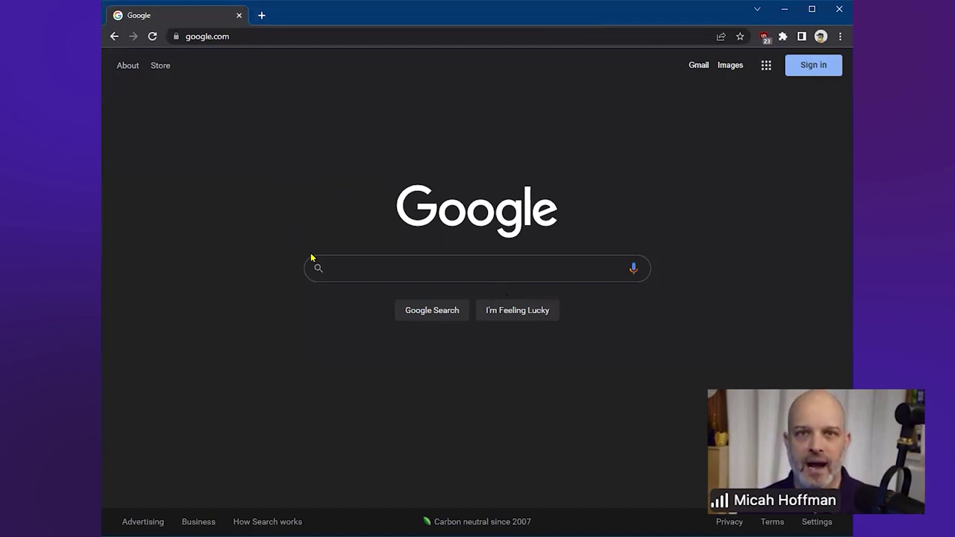
- Search Google for the sample e-mail address, getting about 11,590,000,000 results
{"action": "type", "text": "john@ex"}
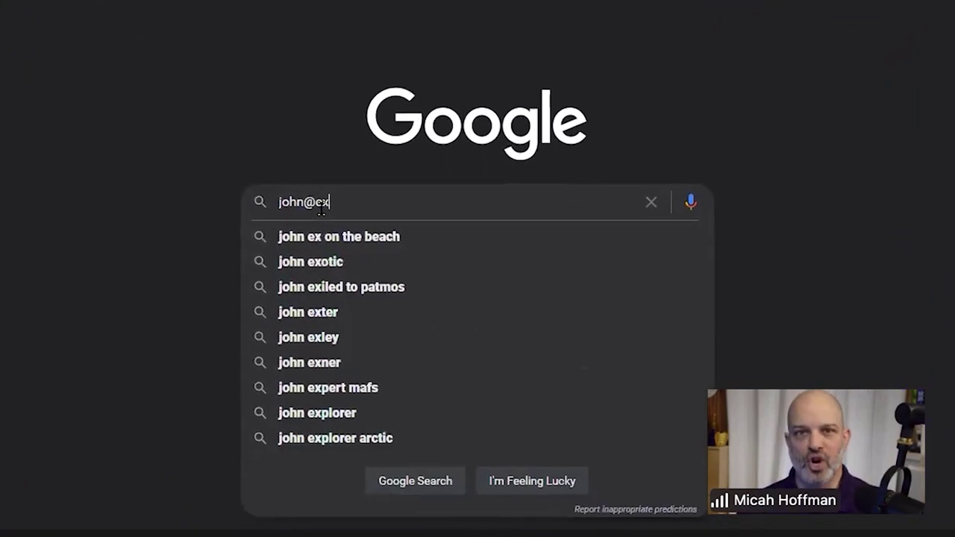
{"action": "type", "text": "ample.com"}
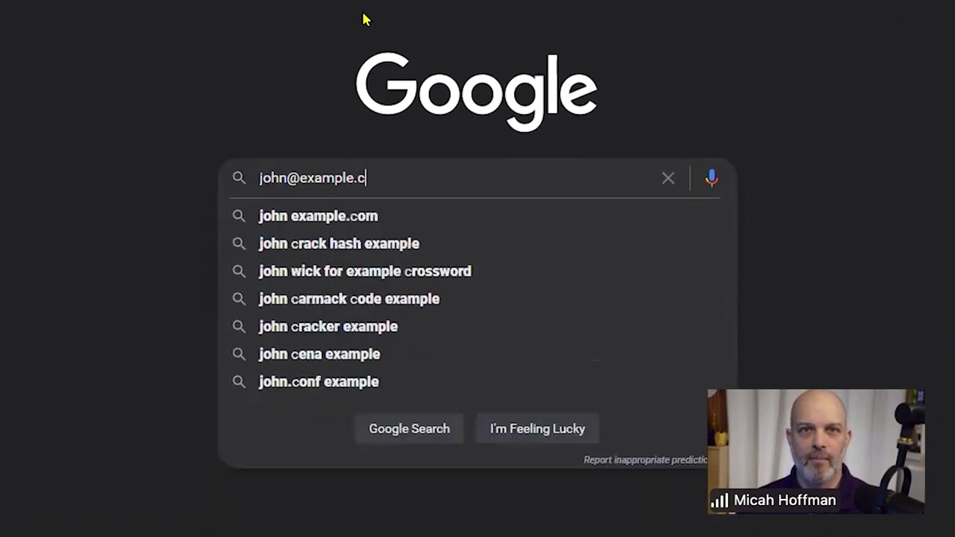
{"action": "key", "text": "Return"}
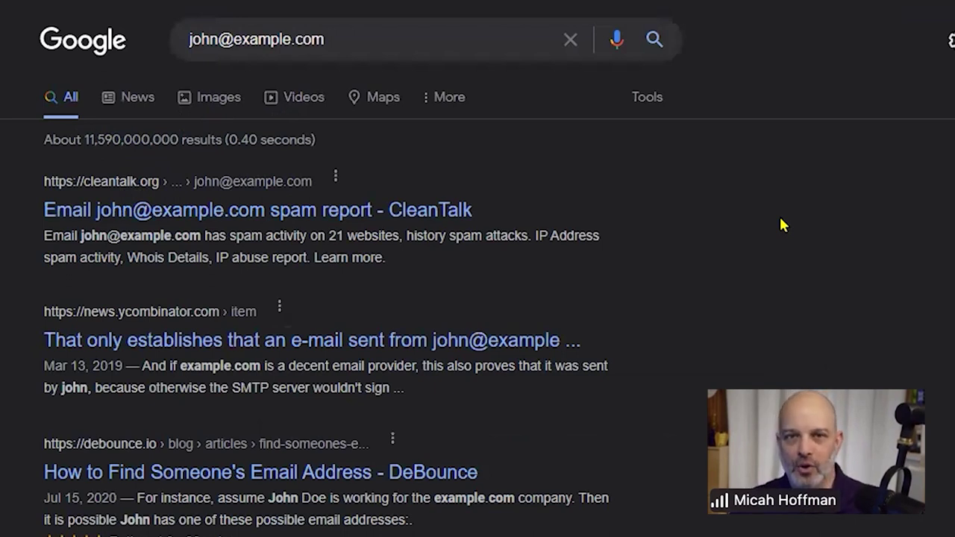
{"action": "left_click", "coordinate": [430, 37]}
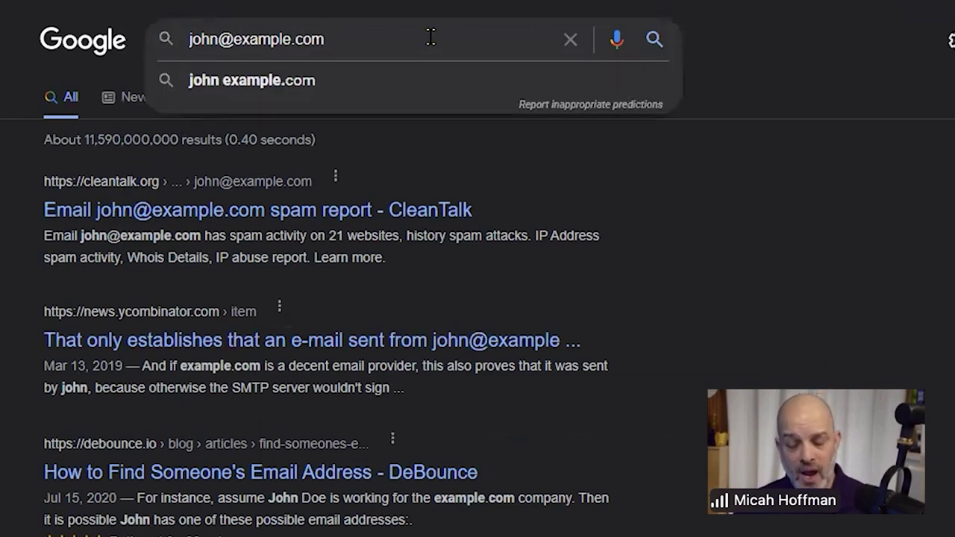
- Wrap the e-mail address in double quotes and rerun the search, narrowing results to about 132,000
{"action": "type", "text": "\""}
{"action": "key", "text": "Home"}
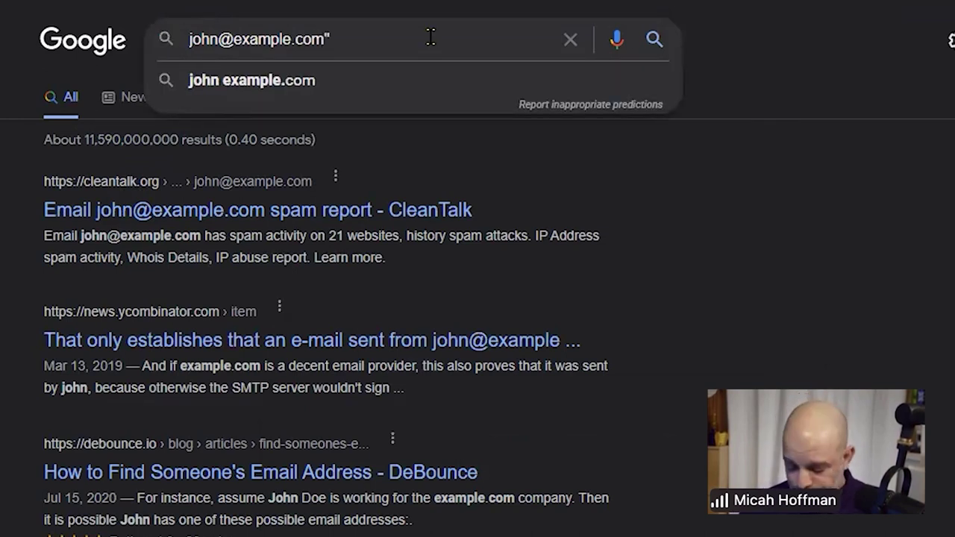
{"action": "type", "text": "\""}
{"action": "key", "text": "Return"}
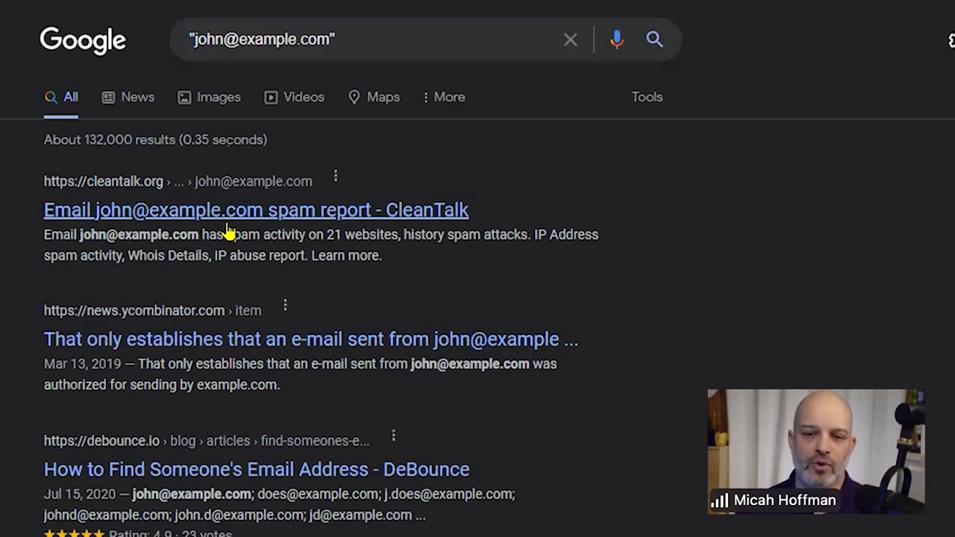
{"action": "key", "text": "slash"}
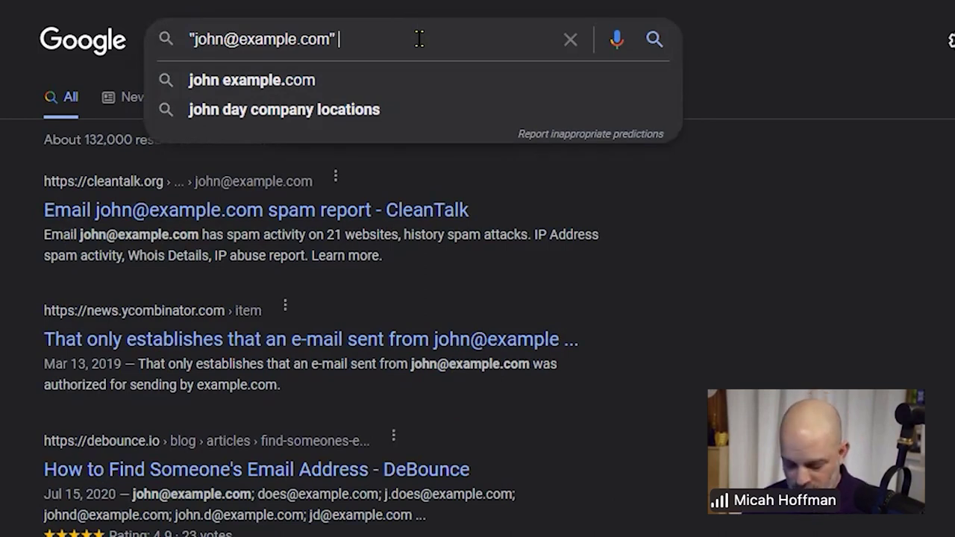
- Add -test to the quoted query to drop pages with 'test', then select the address inside the quotes
{"action": "type", "text": "-"}
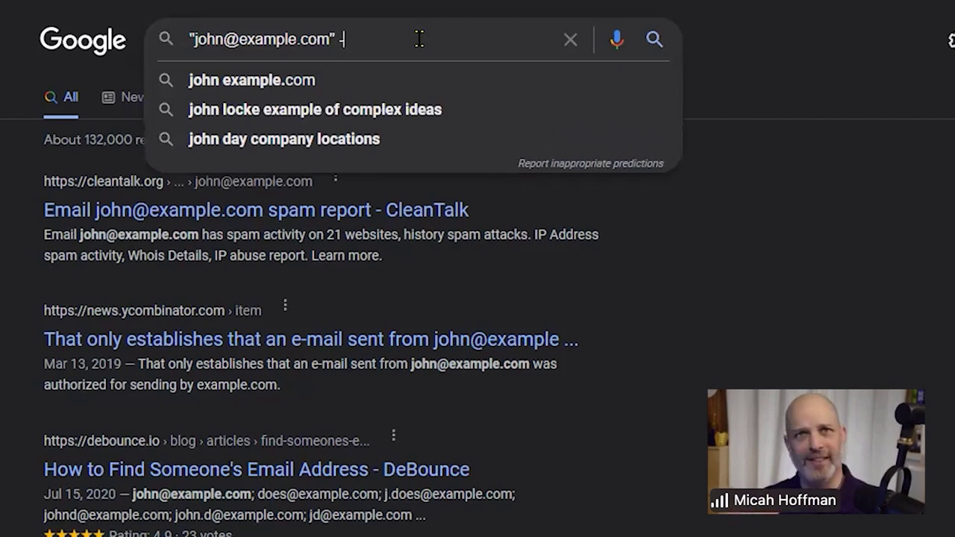
{"action": "type", "text": "test"}
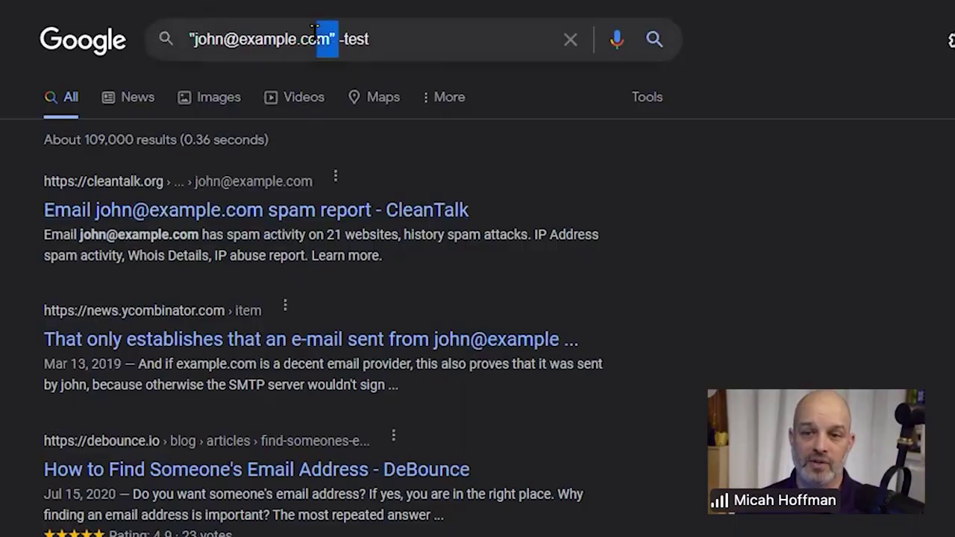
{"action": "left_click", "coordinate": [328, 41]}
{"action": "left_click_drag", "start_coordinate": [328, 41], "coordinate": [192, 41]}
{"action": "key", "text": "ctrl+c"}
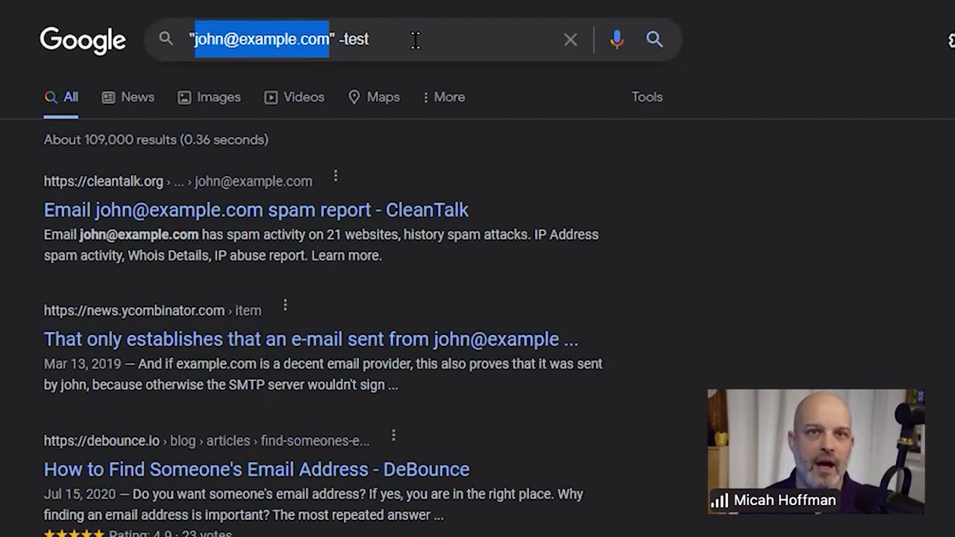
- On haveibeenpwned.com, check the pasted e-mail address: pwned in 98 breaches, 33 pastes
{"action": "key", "text": "ctrl+l"}
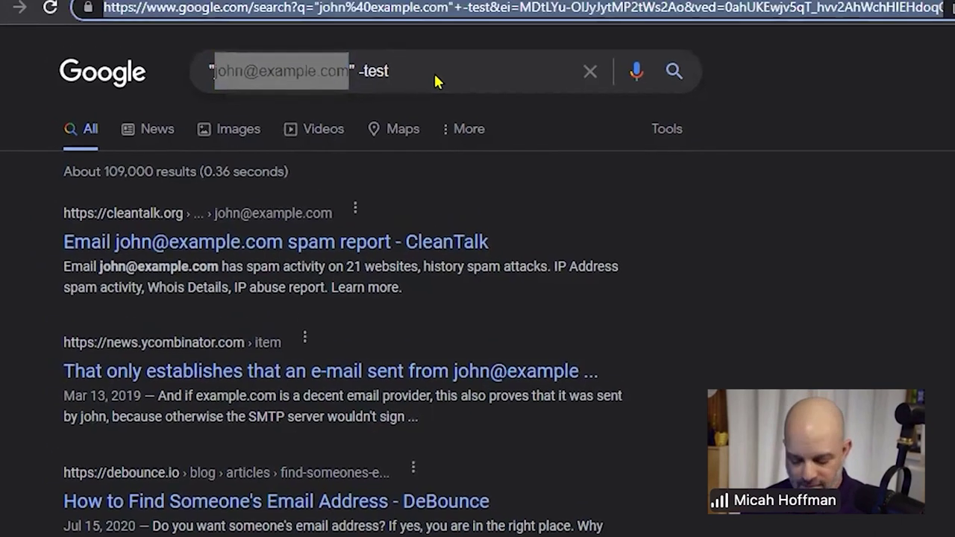
{"action": "type", "text": "haveibeenpw"}
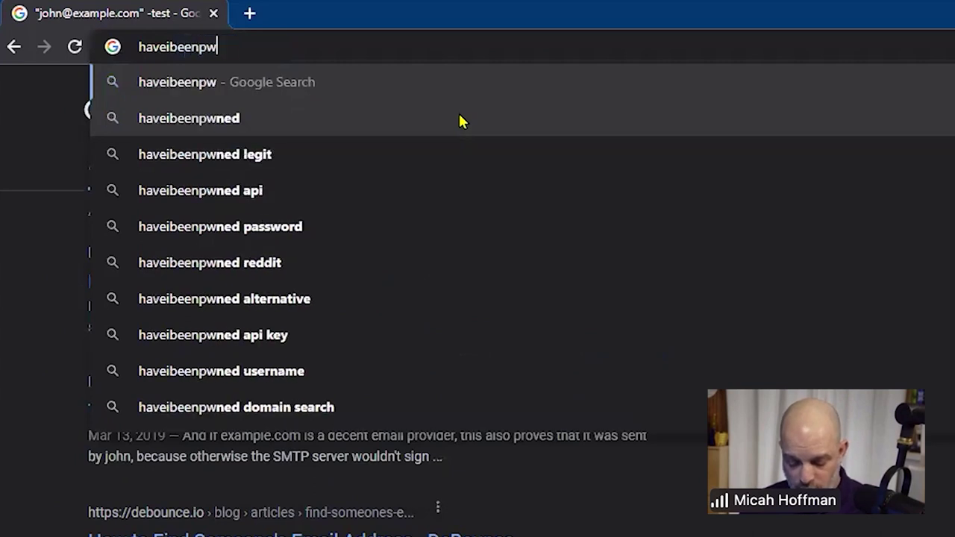
{"action": "type", "text": "ned.com"}
{"action": "key", "text": "Return"}
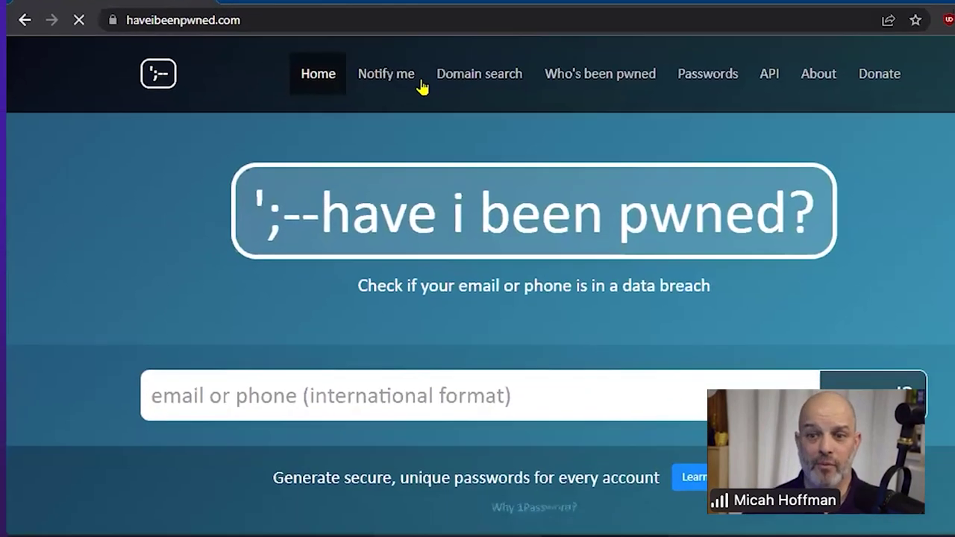
{"action": "left_click", "coordinate": [338, 301]}
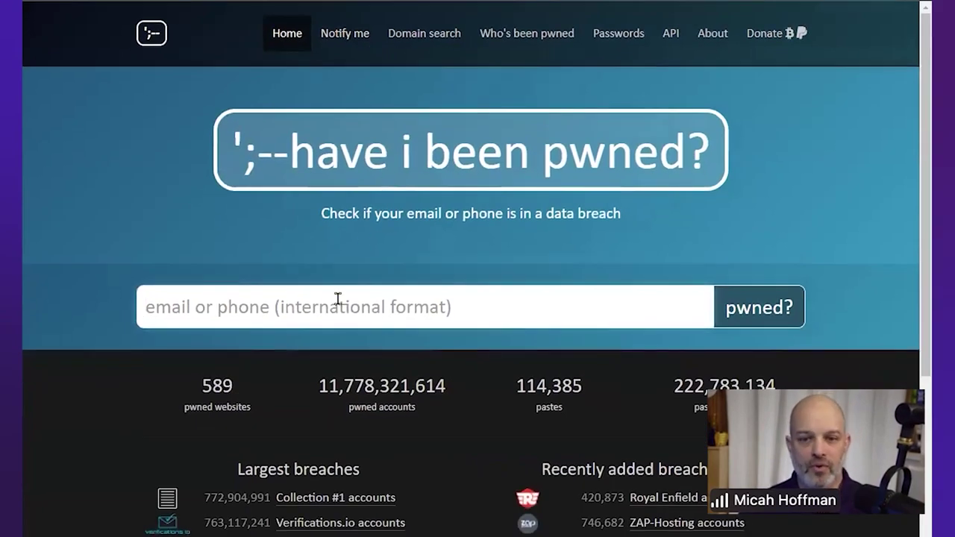
{"action": "key", "text": "ctrl+v"}
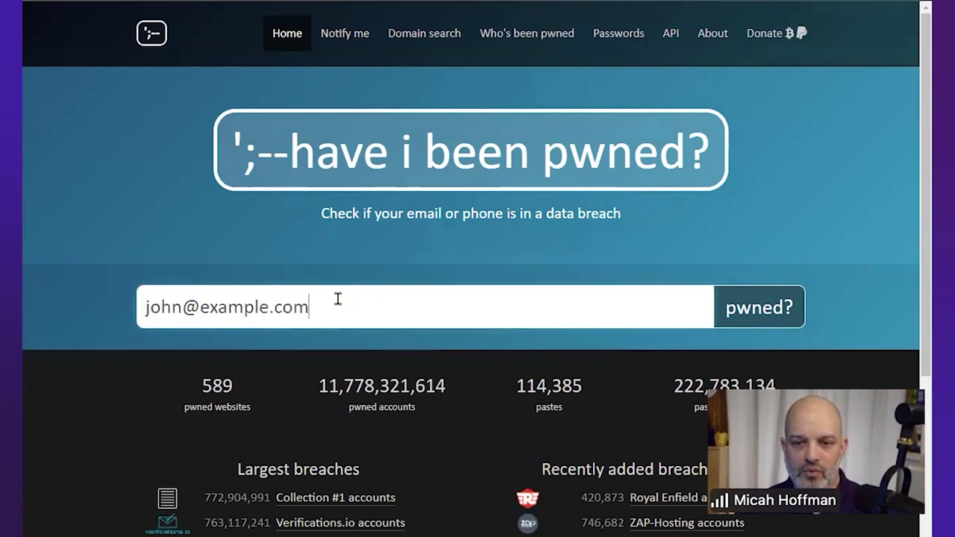
{"action": "left_click", "coordinate": [769, 313]}
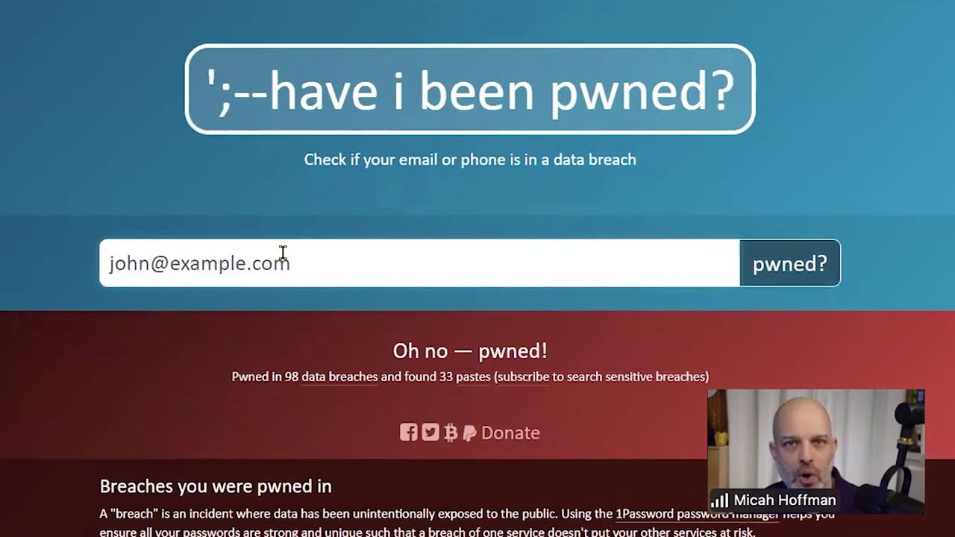
- Scroll the breach list to Adobe, Animal Jam and AnimeGame, highlighting AnimeGame's 'Email addresses'
{"action": "scroll", "coordinate": [283, 254], "scroll_direction": "down", "scroll_amount": 6}
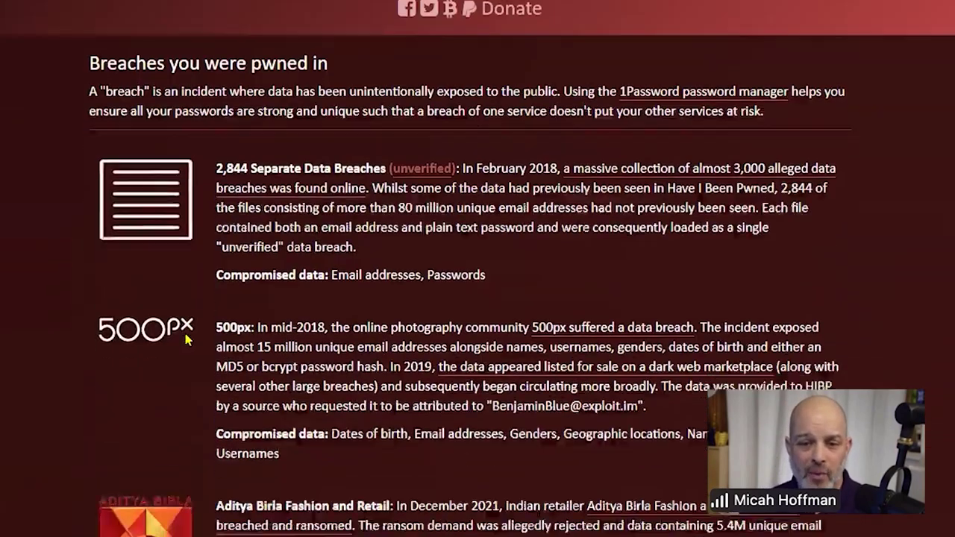
{"action": "scroll", "coordinate": [187, 340], "scroll_direction": "down", "scroll_amount": 2}
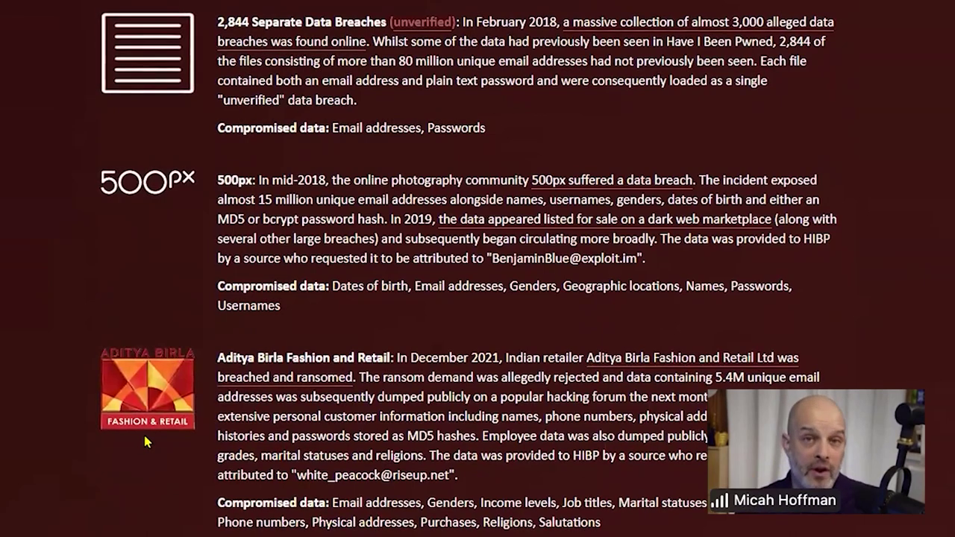
{"action": "scroll", "coordinate": [193, 361], "scroll_direction": "down", "scroll_amount": 1}
{"action": "scroll", "coordinate": [192, 360], "scroll_direction": "down", "scroll_amount": 4}
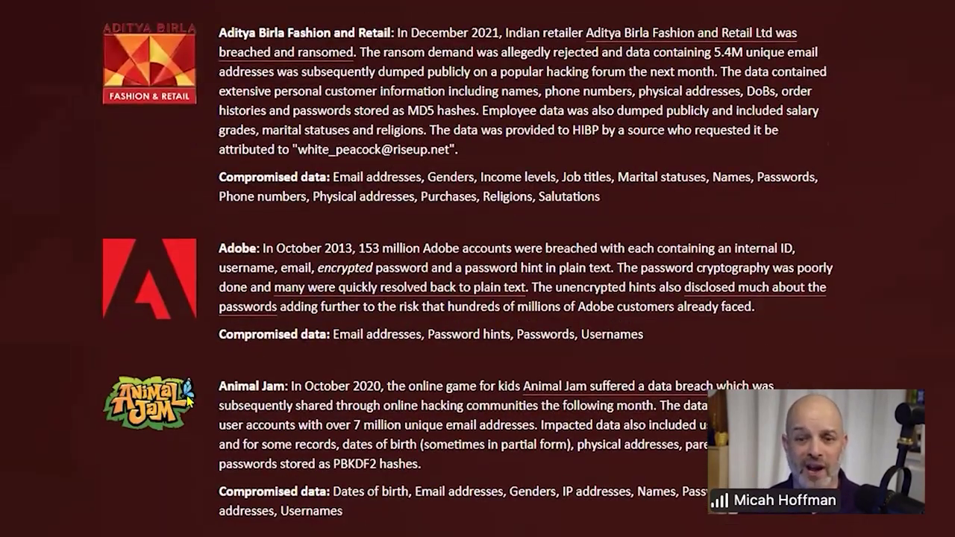
{"action": "scroll", "coordinate": [266, 360], "scroll_direction": "down", "scroll_amount": 3}
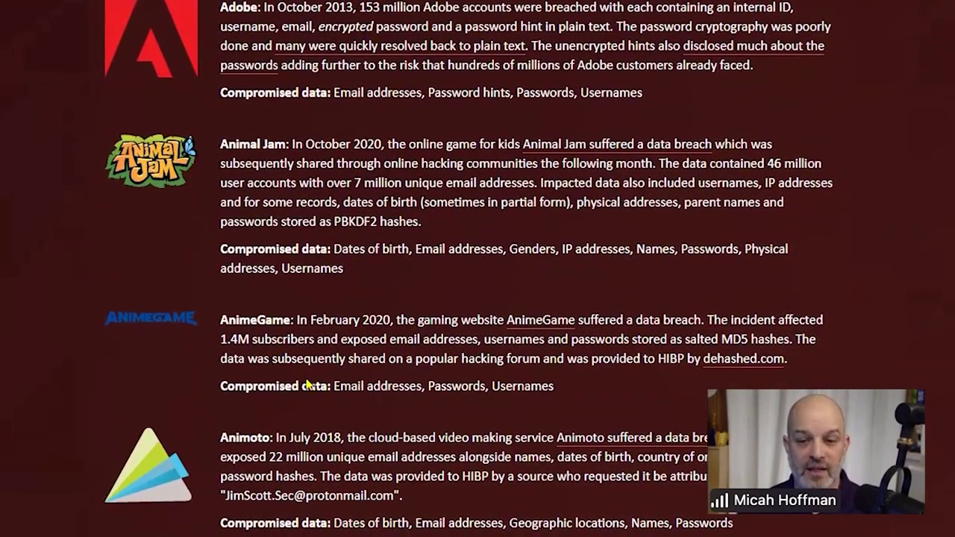
{"action": "left_click_drag", "start_coordinate": [334, 386], "coordinate": [452, 386]}
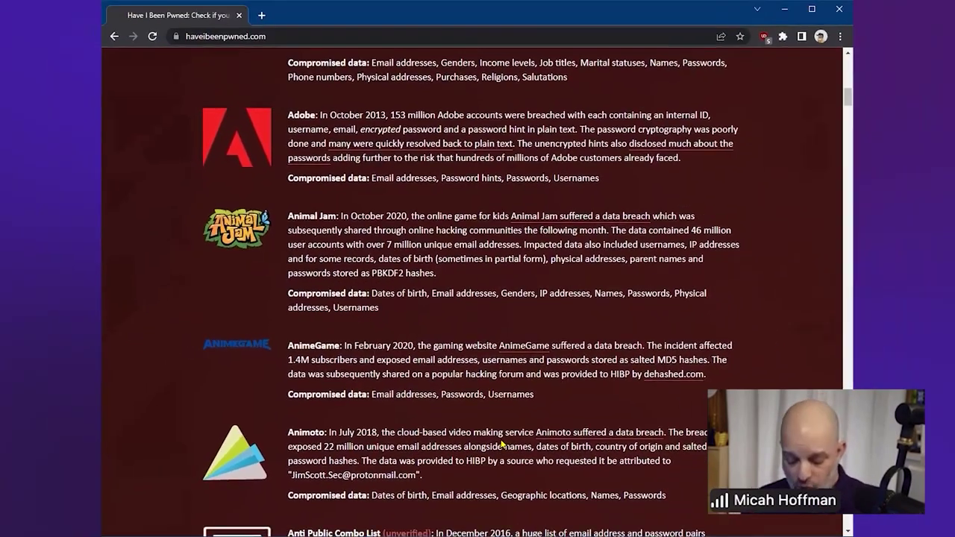
- Load whatsmyname.app in the address bar and focus its username field
{"action": "key", "text": "ctrl+l"}
{"action": "type", "text": "w"}
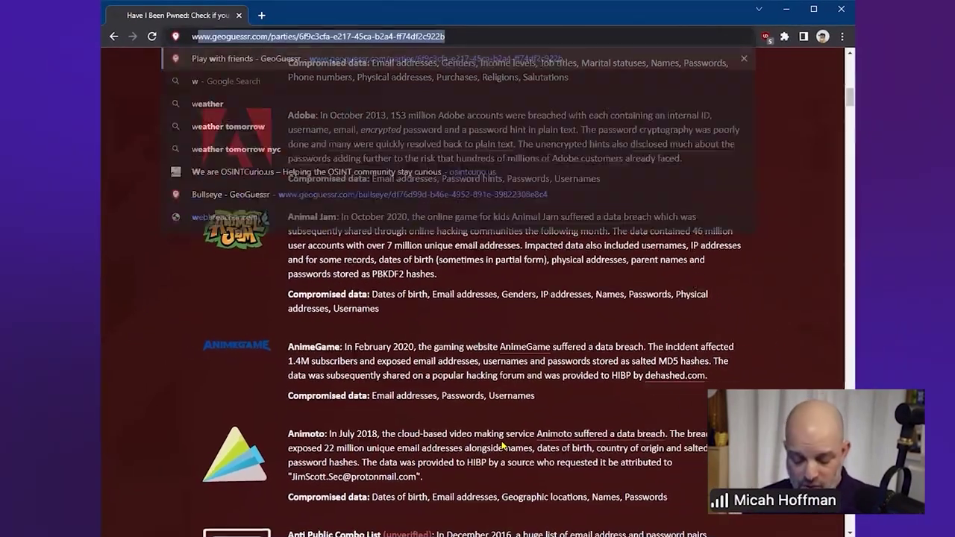
{"action": "type", "text": "hatsmyname"}
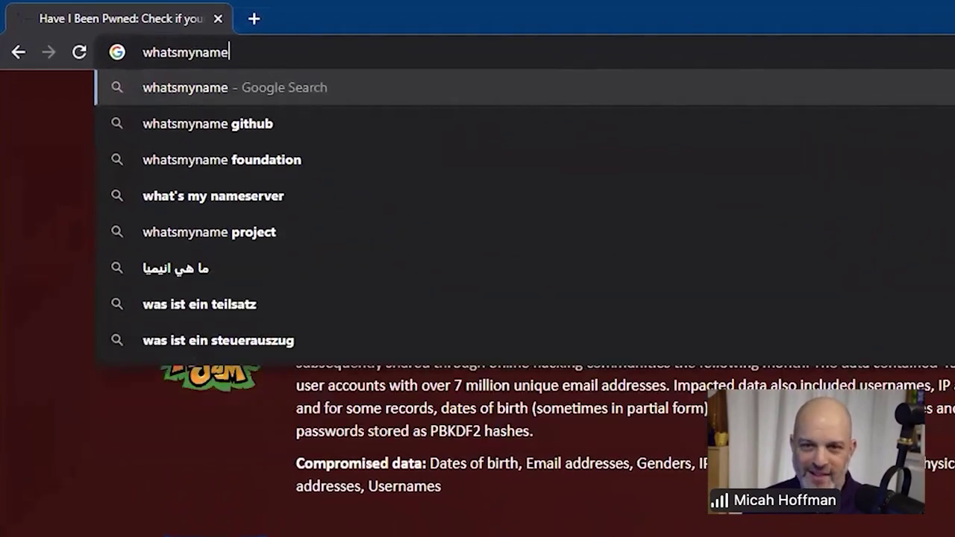
{"action": "type", "text": ".app"}
{"action": "key", "text": "Return"}
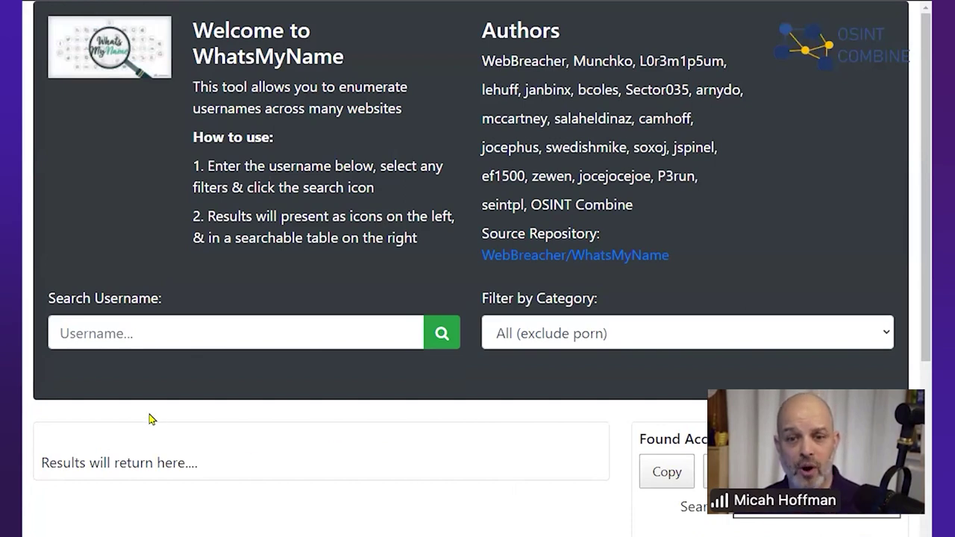
{"action": "left_click", "coordinate": [143, 337]}
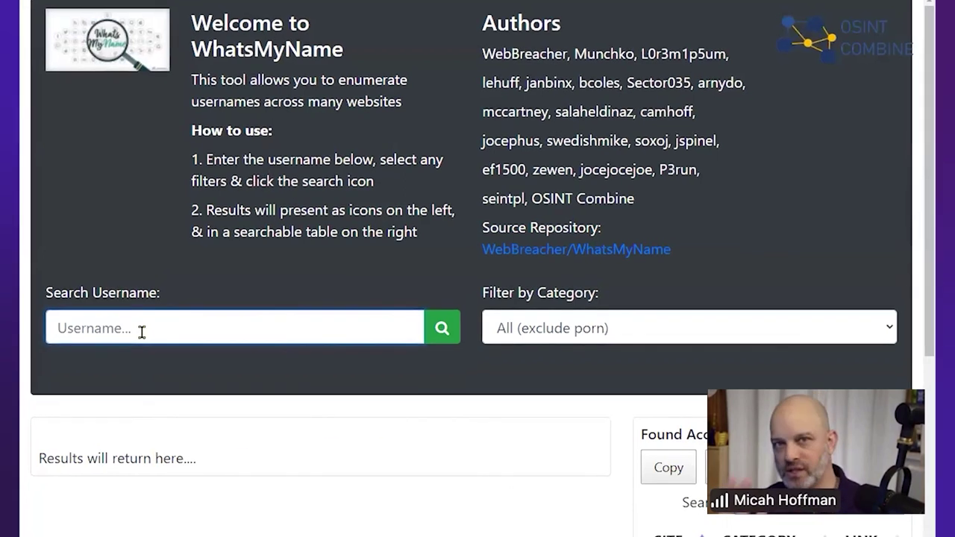
- Search the sample username across All categories, finding about 210 accounts
{"action": "type", "text": "we"}
{"action": "key", "text": "BackSpace"}
{"action": "key", "text": "BackSpace"}
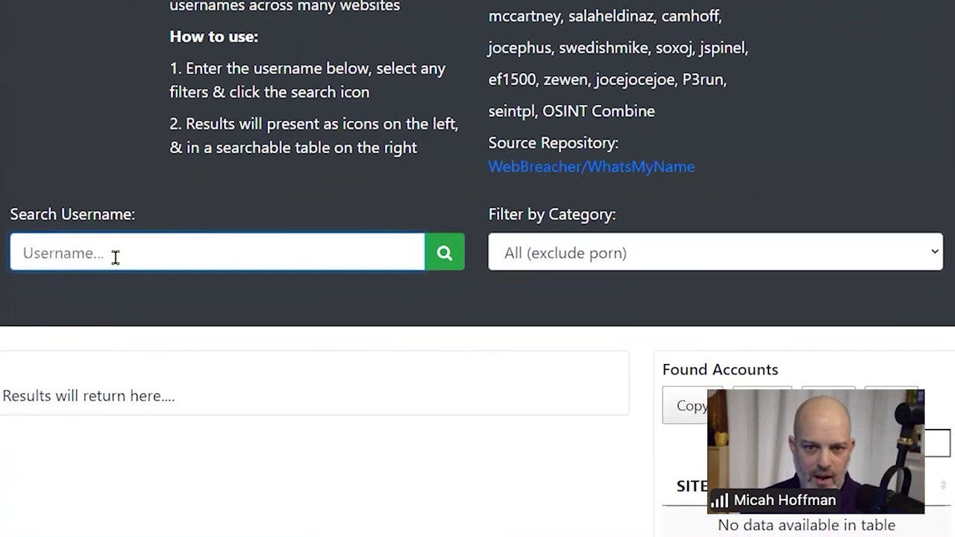
{"action": "type", "text": "johndoe"}
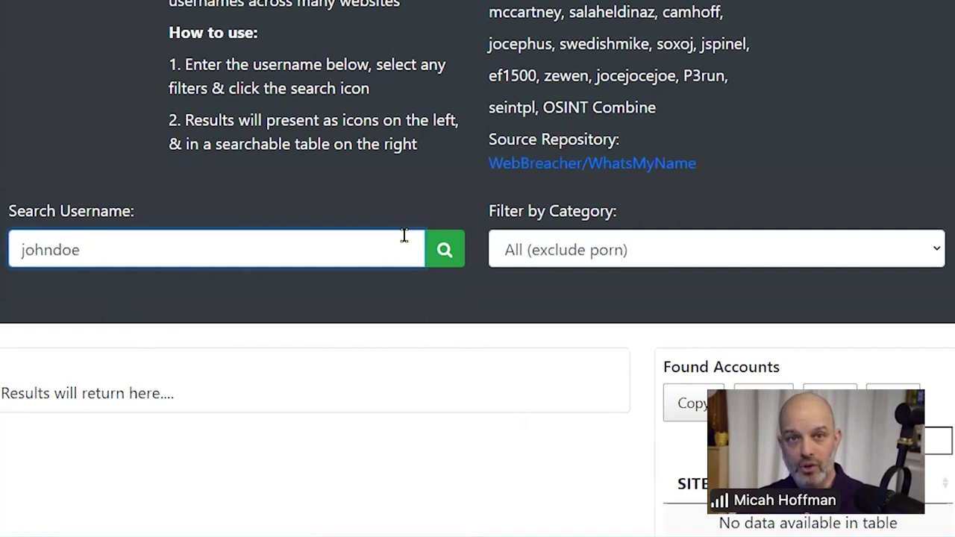
{"action": "left_click", "coordinate": [552, 251]}
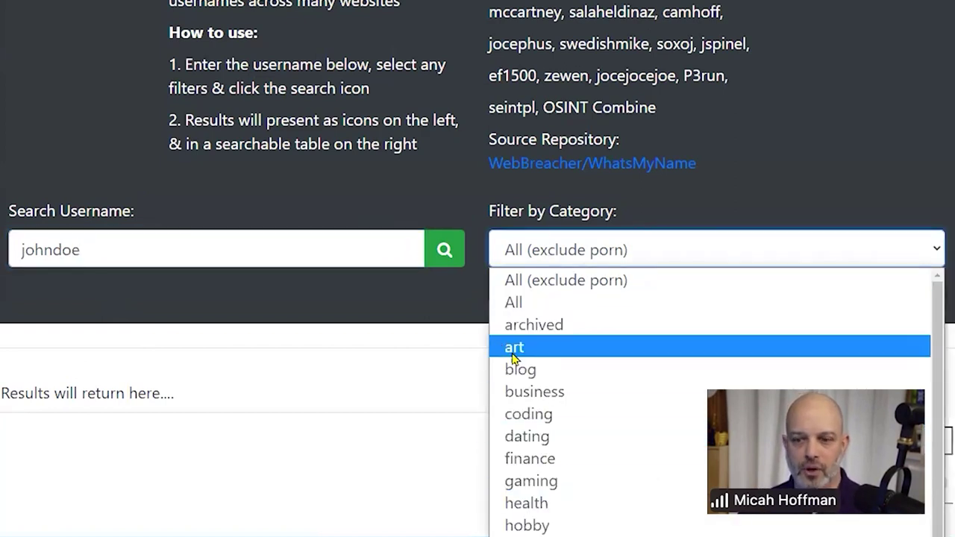
{"action": "left_click", "coordinate": [453, 300]}
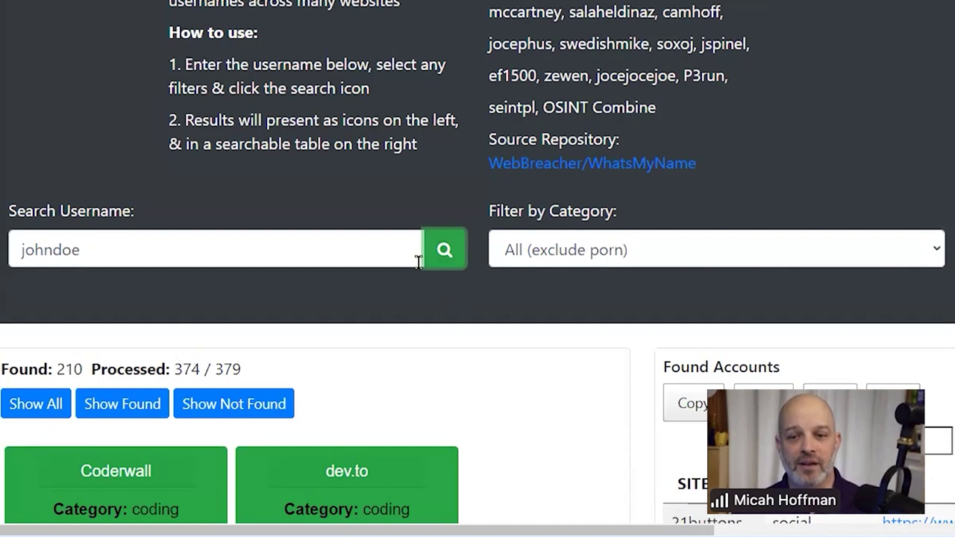
- Scroll down to the result cards and the Found Accounts table with each site's profile link
{"action": "scroll", "coordinate": [430, 290], "scroll_direction": "down", "scroll_amount": 4}
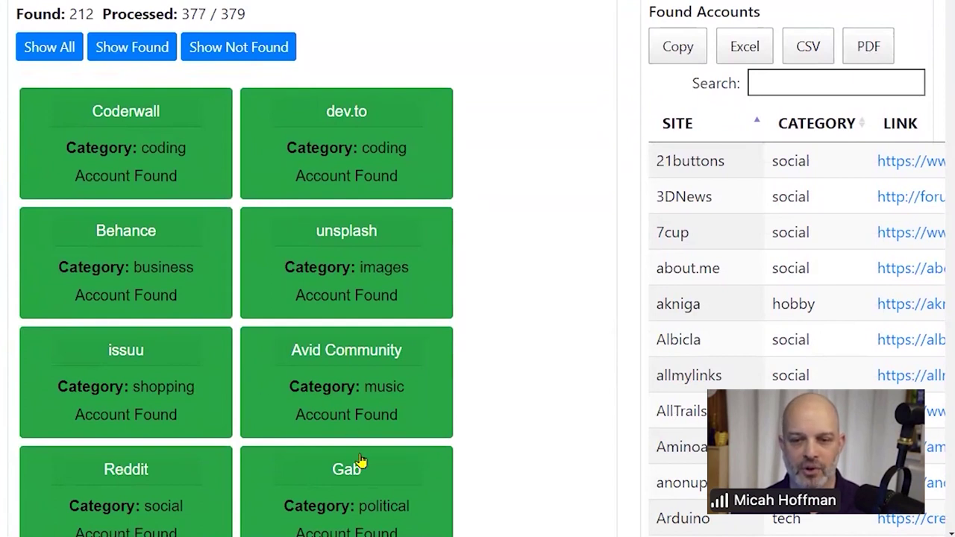
{"action": "scroll", "coordinate": [599, 510], "scroll_direction": "down", "scroll_amount": 3}
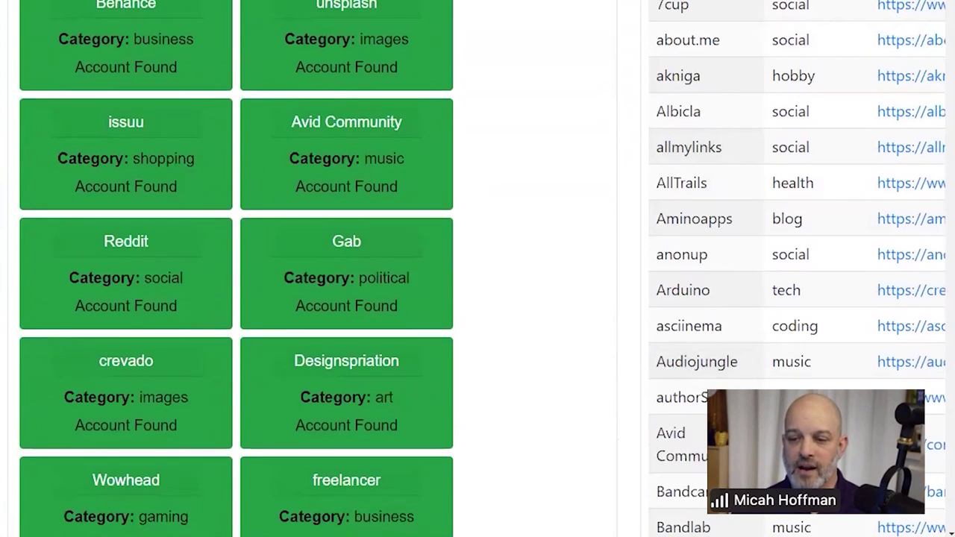